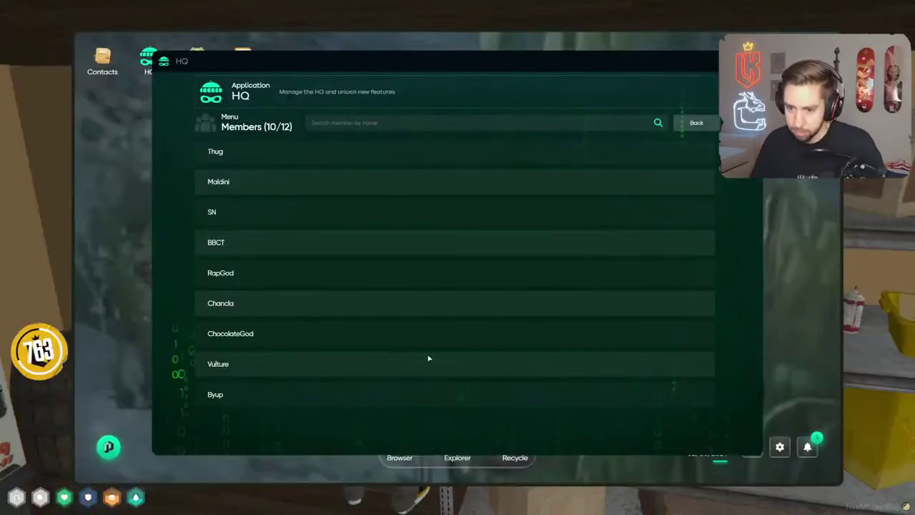
pyautogui.scroll(1, 404, 275)
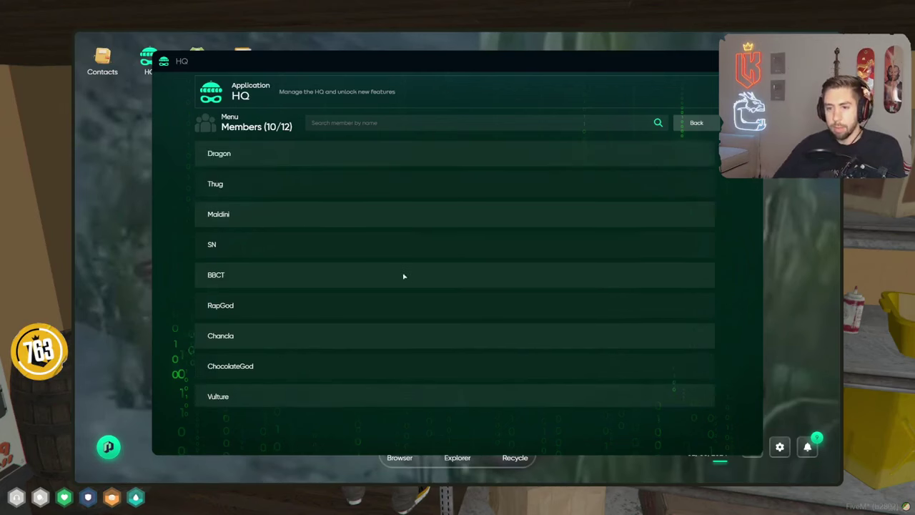
pyautogui.scroll(-1, 404, 276)
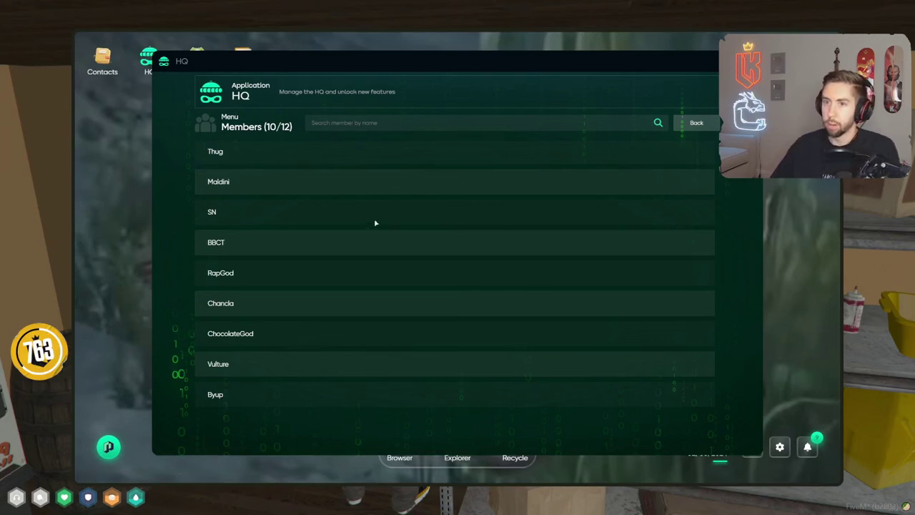
pyautogui.scroll(1, 376, 220)
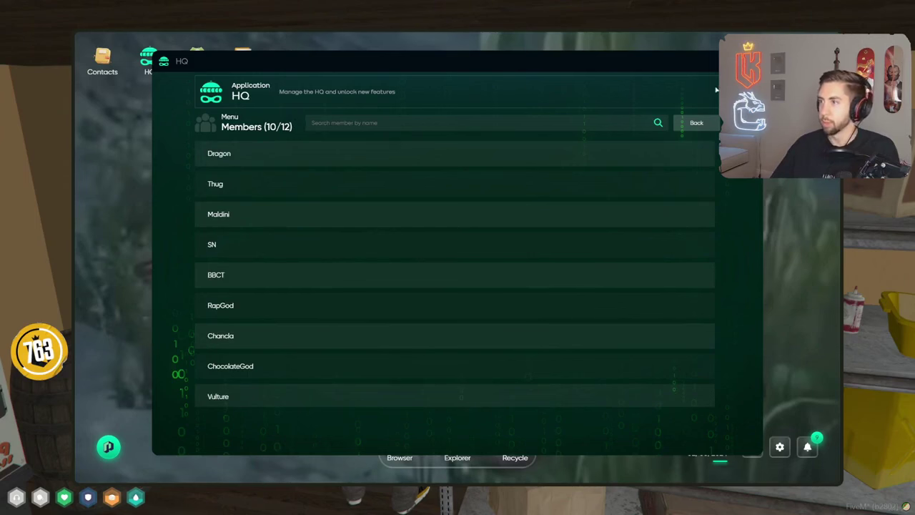
pyautogui.press('Escape')
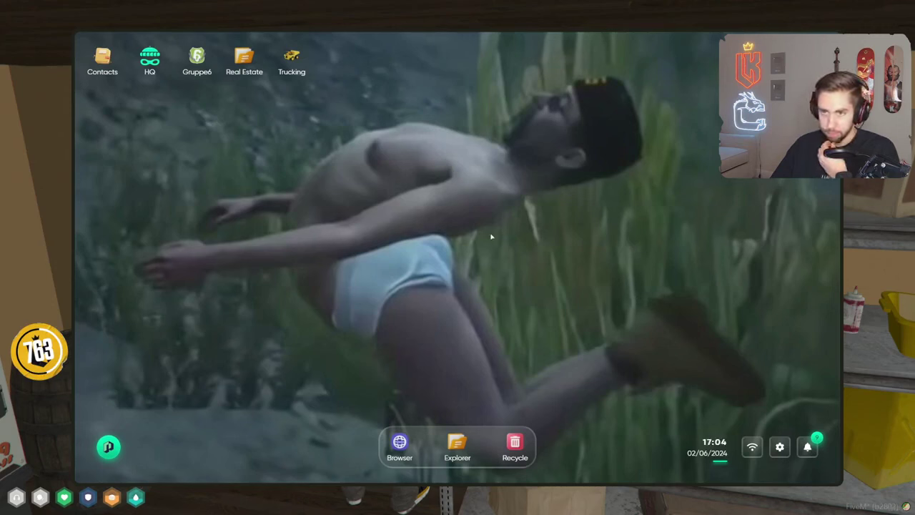
pyautogui.click(149, 61)
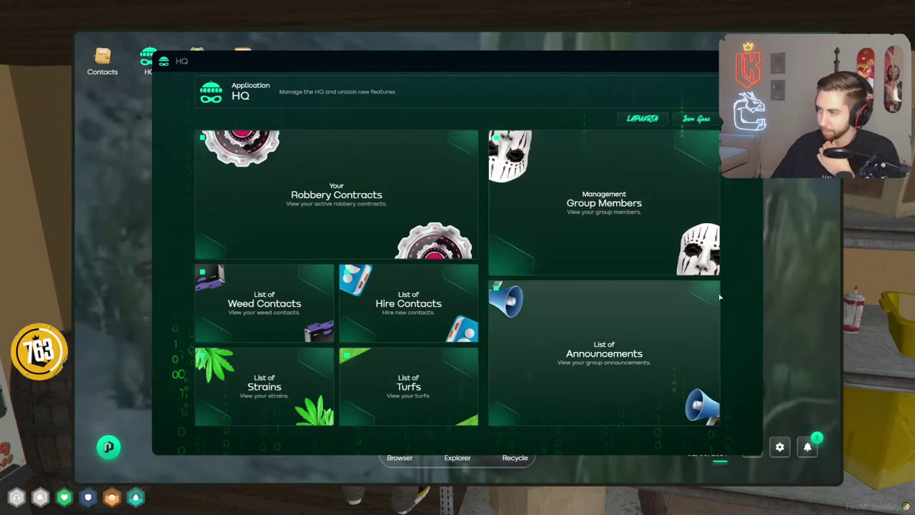
pyautogui.click(674, 190)
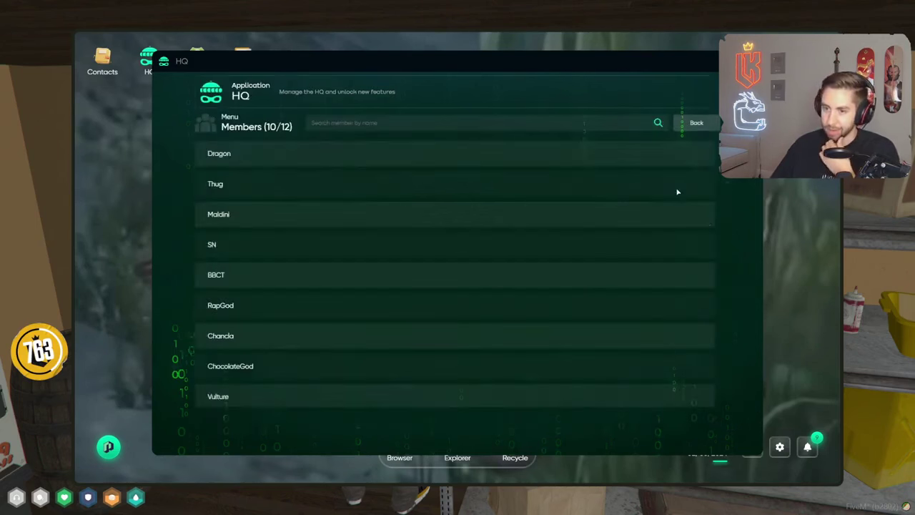
pyautogui.scroll(-1, 665, 300)
pyautogui.scroll(1, 660, 296)
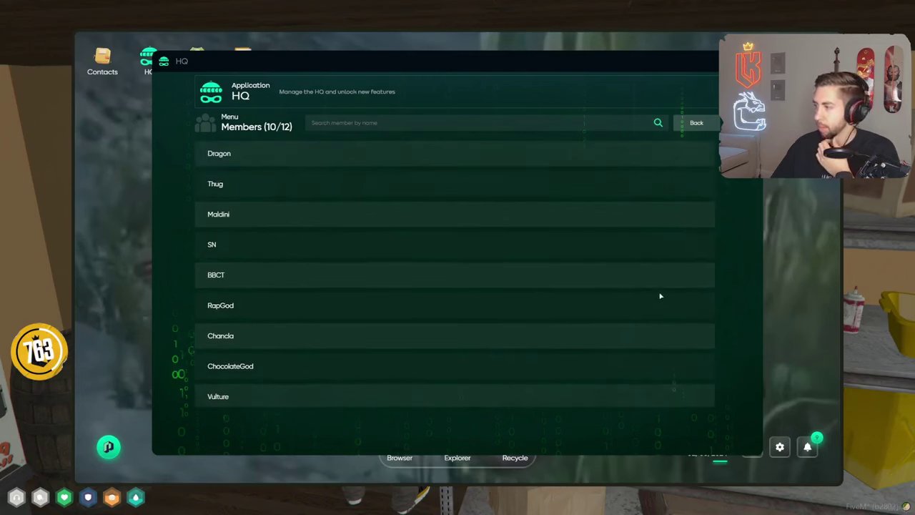